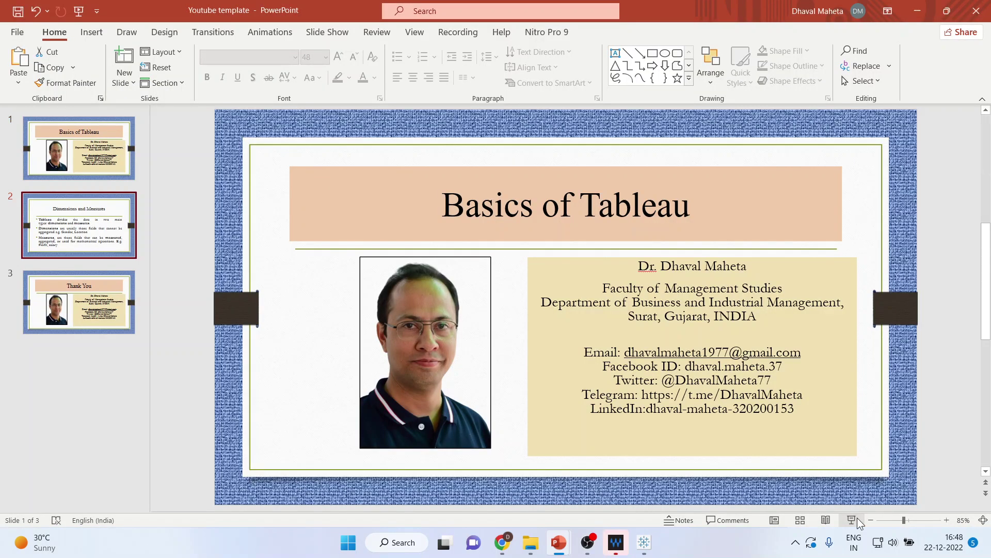
Leave the Basics of Tableau slideshow and switch to the Tableau Desktop start page
key("alt+Tab")
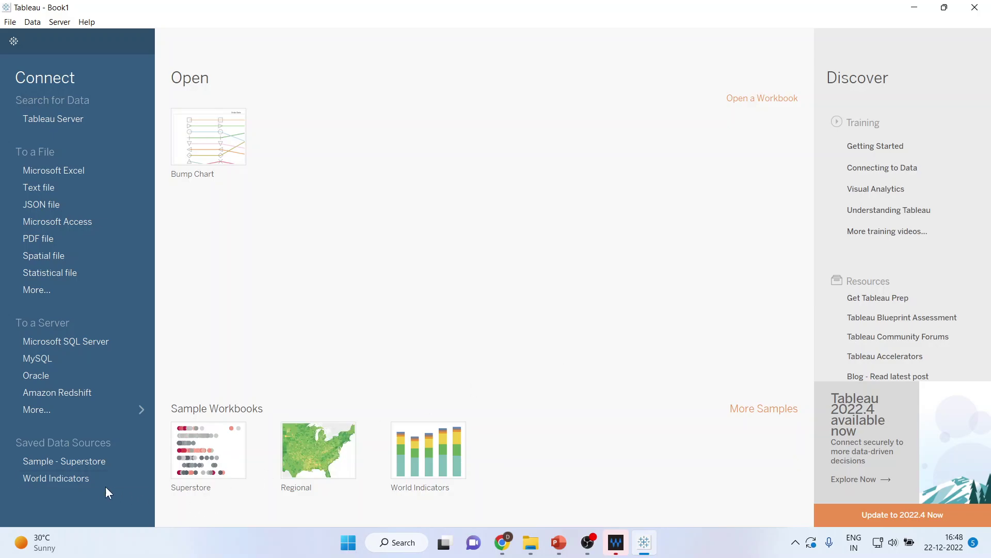
Open Sample - Superstore from Saved Data Sources into Sheet 1 with Show Me open
left_click(76, 460)
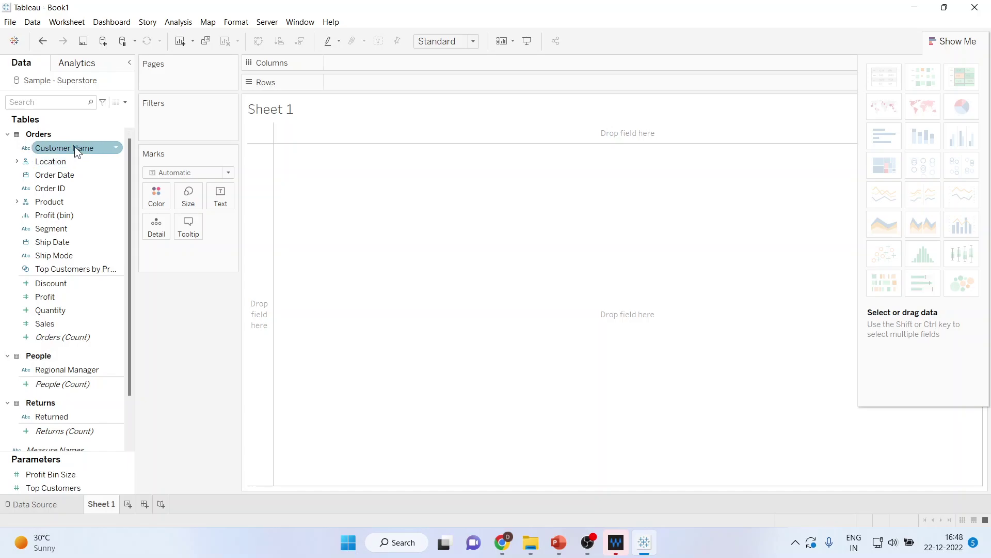
mouse_move(74, 147)
left_mouse_down()
mouse_move(74, 177)
mouse_move(72, 150)
left_mouse_up()
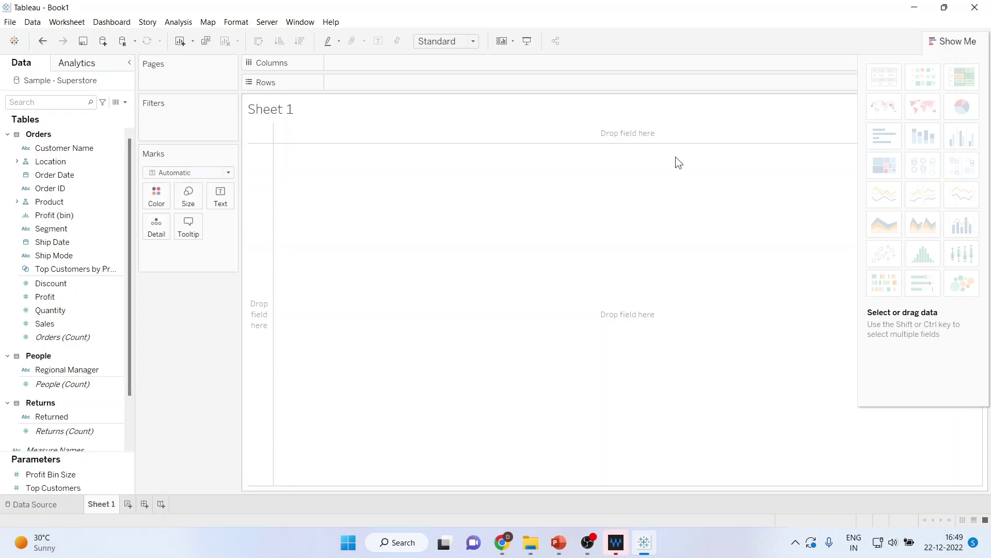
left_click(956, 45)
left_click(958, 42)
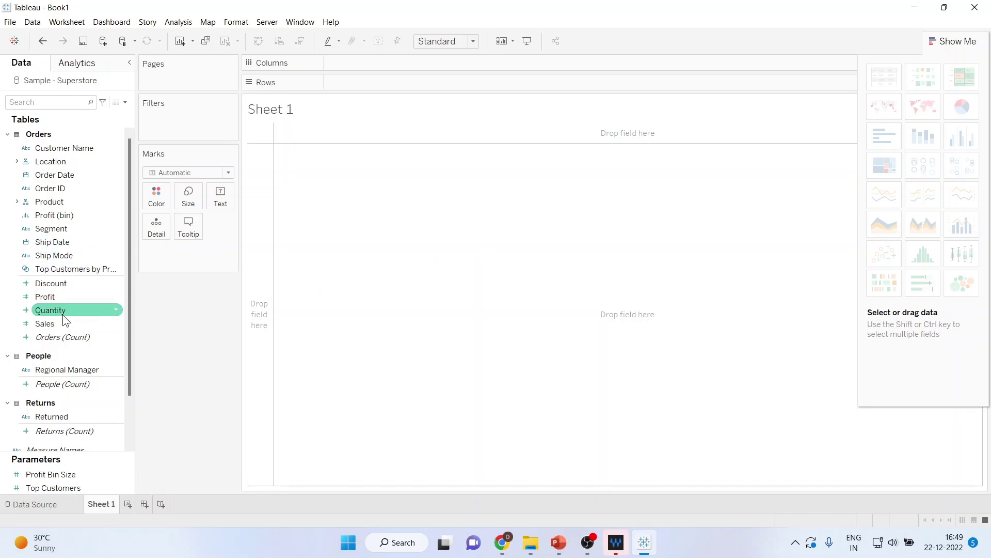
Put SUM(Quantity) in the view and split it by Product's Category across columns
left_click_drag(63, 312, 320, 181)
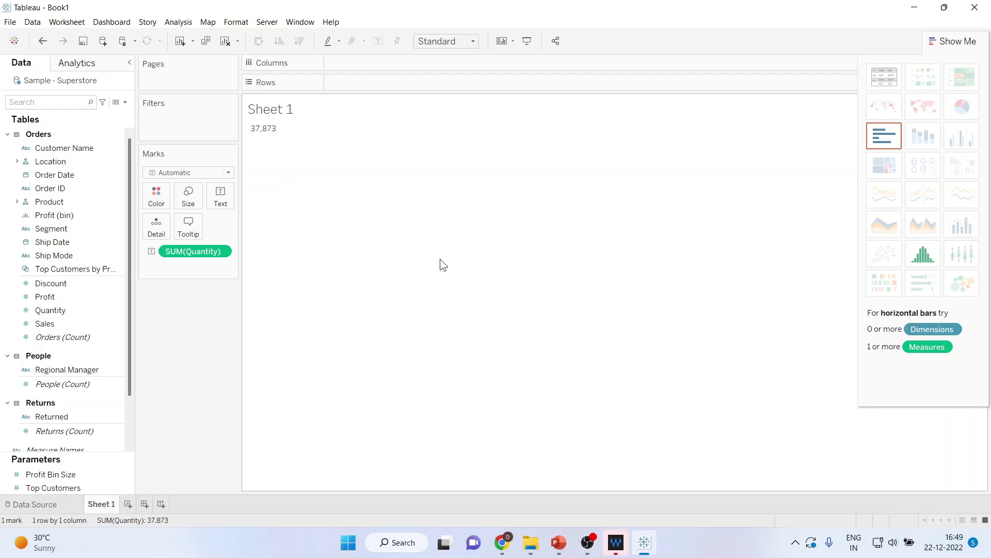
left_click(17, 202)
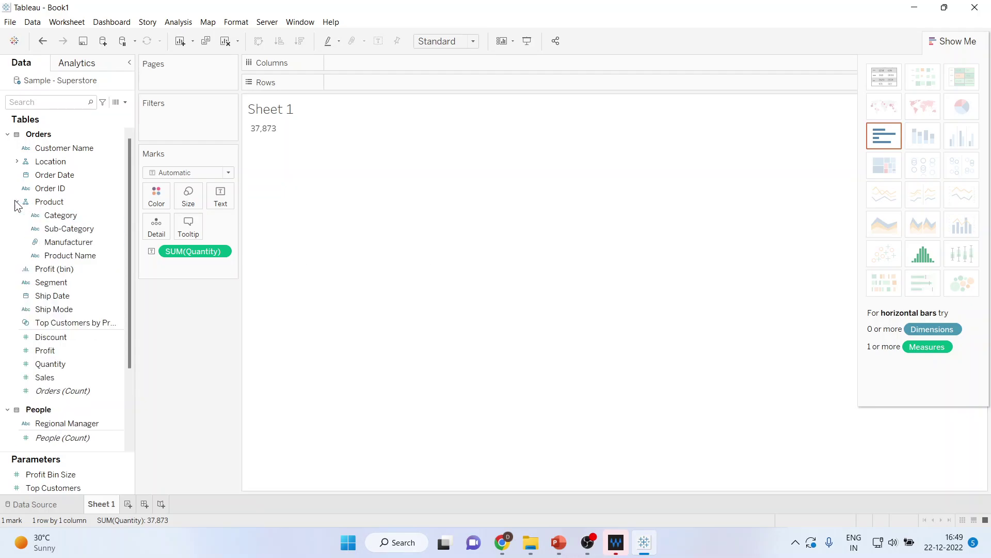
left_click_drag(64, 214, 259, 136)
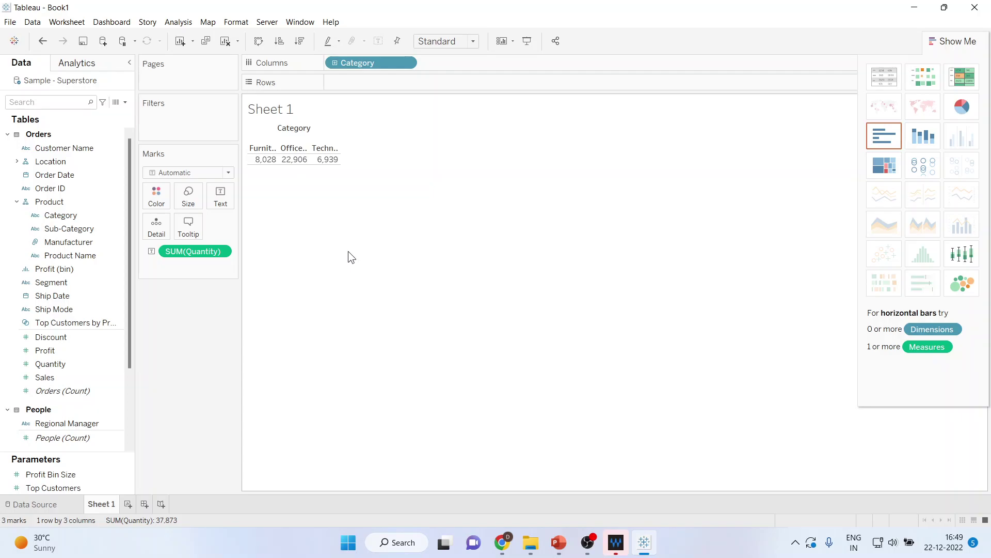
Cancel the Save As dialog and undo back to an empty view
key("ctrl+s")
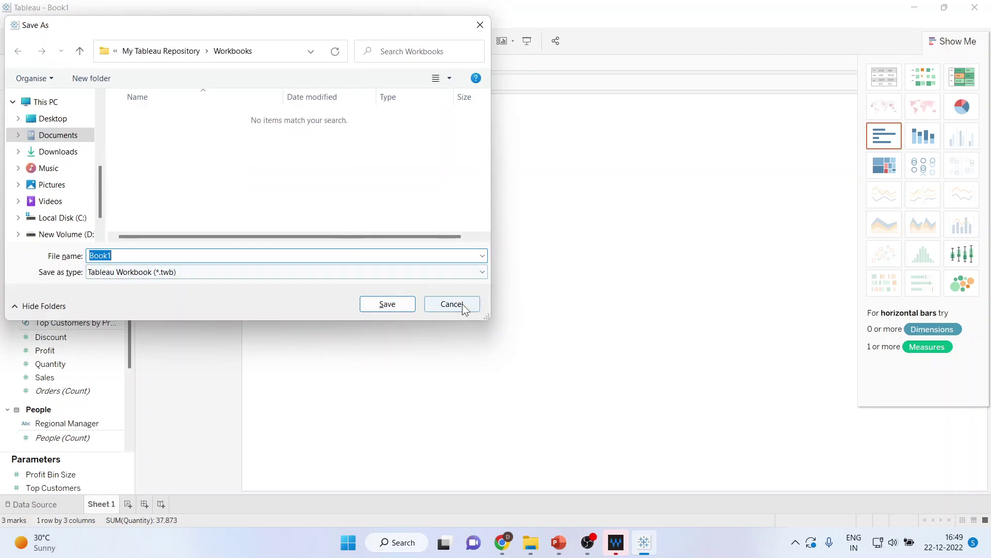
left_click(463, 304)
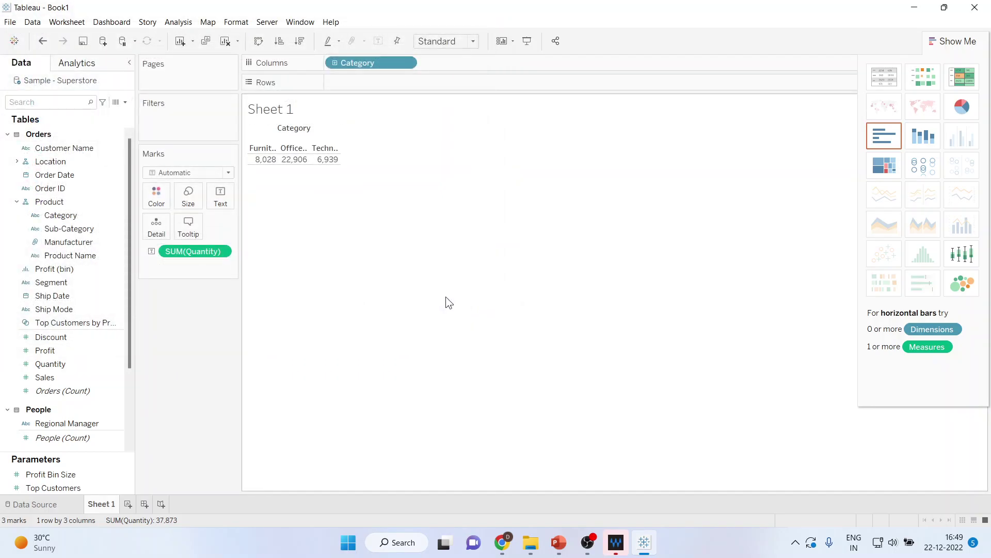
key("ctrl+z")
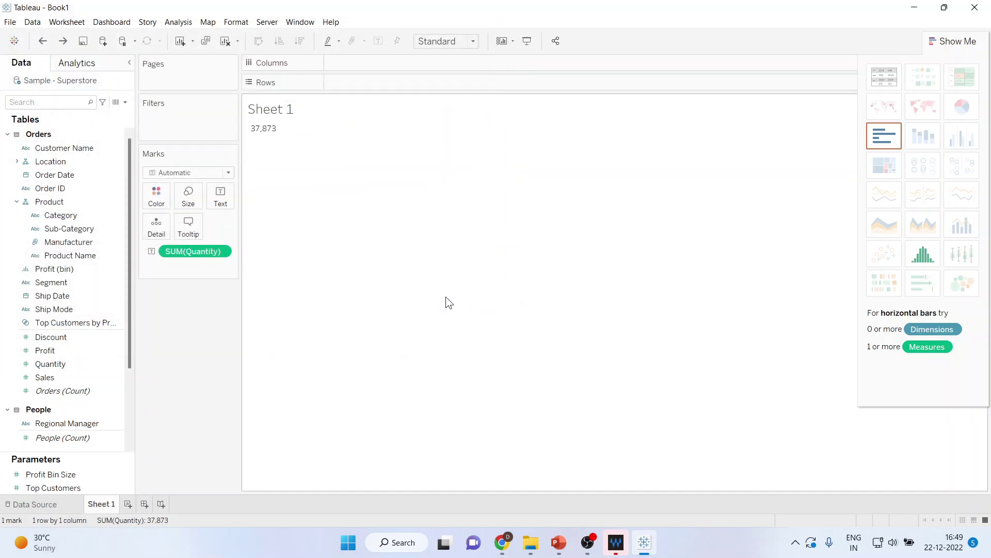
key("ctrl+z")
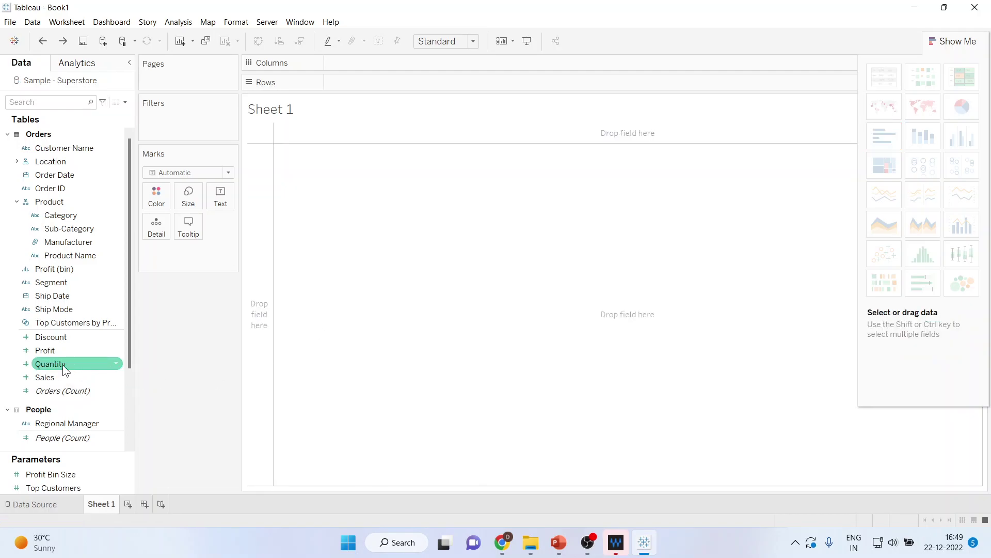
Build a text table with Category on Rows and SUM(Quantity) as text
left_click(63, 365)
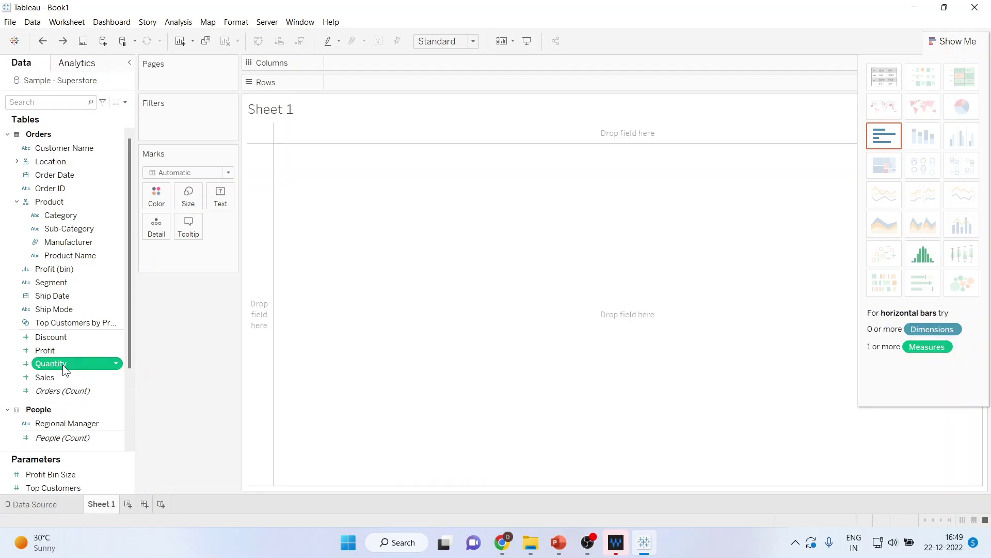
left_click(63, 218, "ctrl")
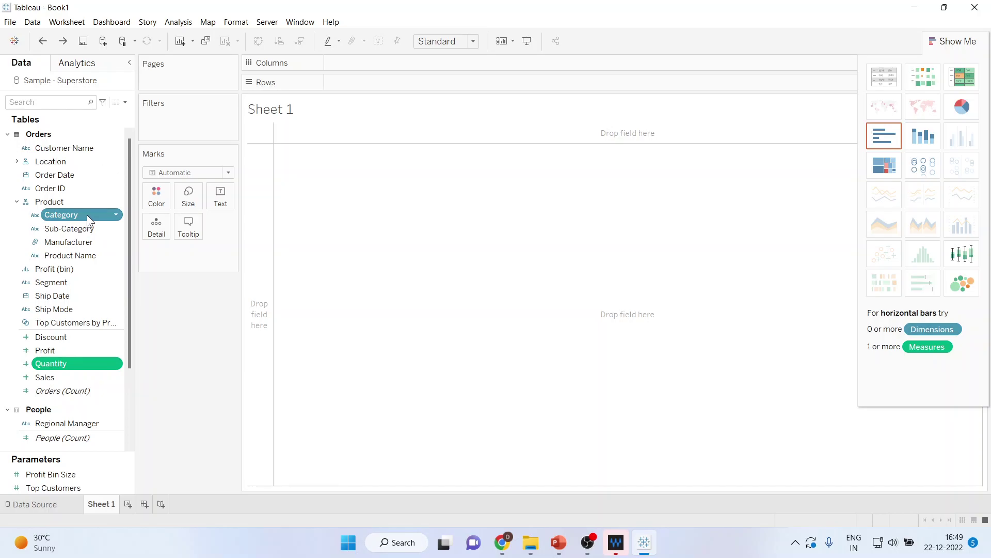
left_click_drag(87, 214, 110, 214)
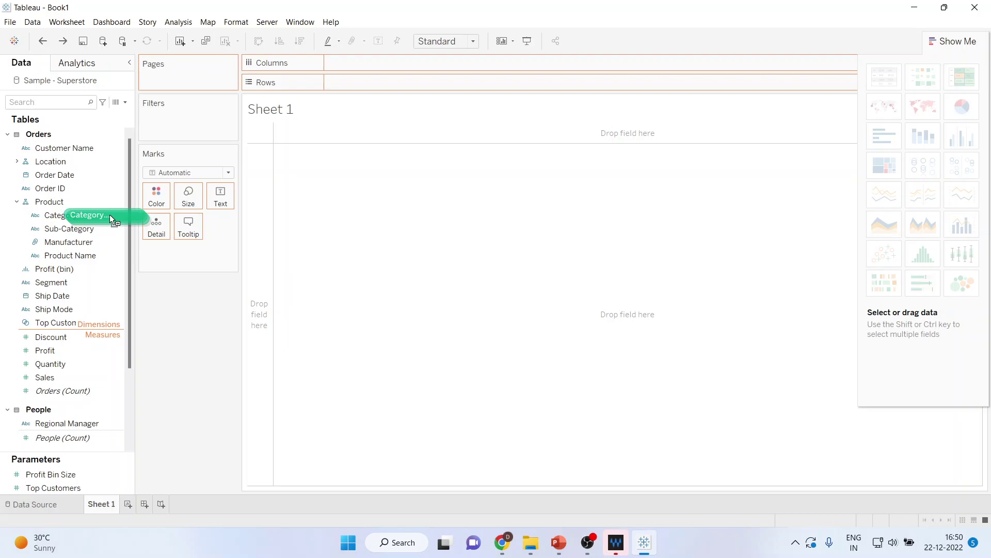
left_click_drag(109, 215, 102, 212)
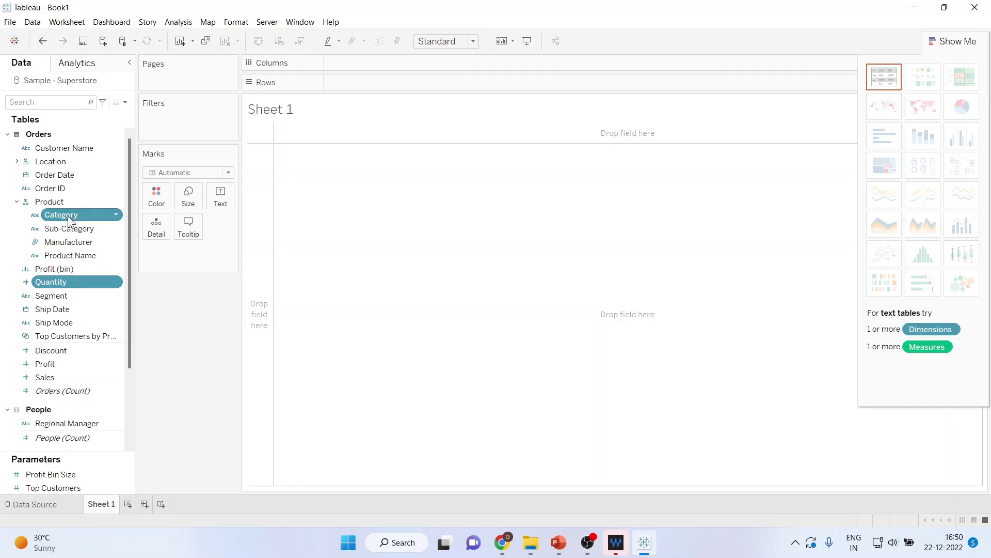
left_click_drag(67, 216, 381, 246)
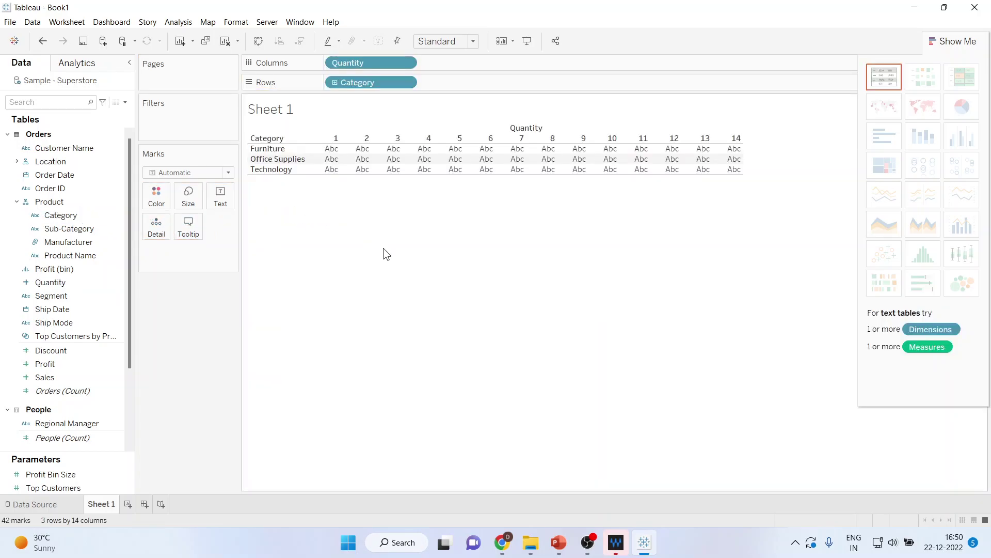
key("ctrl+z")
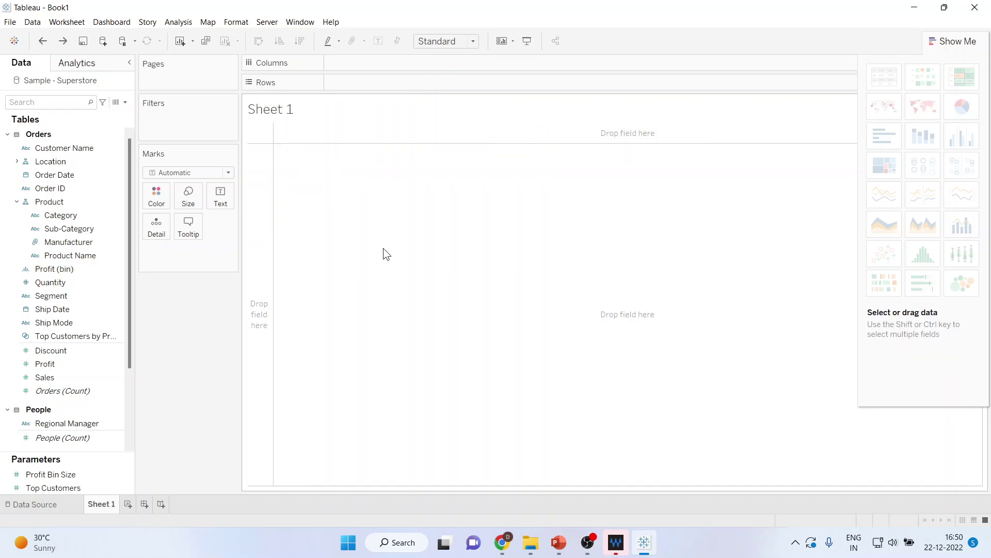
key("ctrl+y")
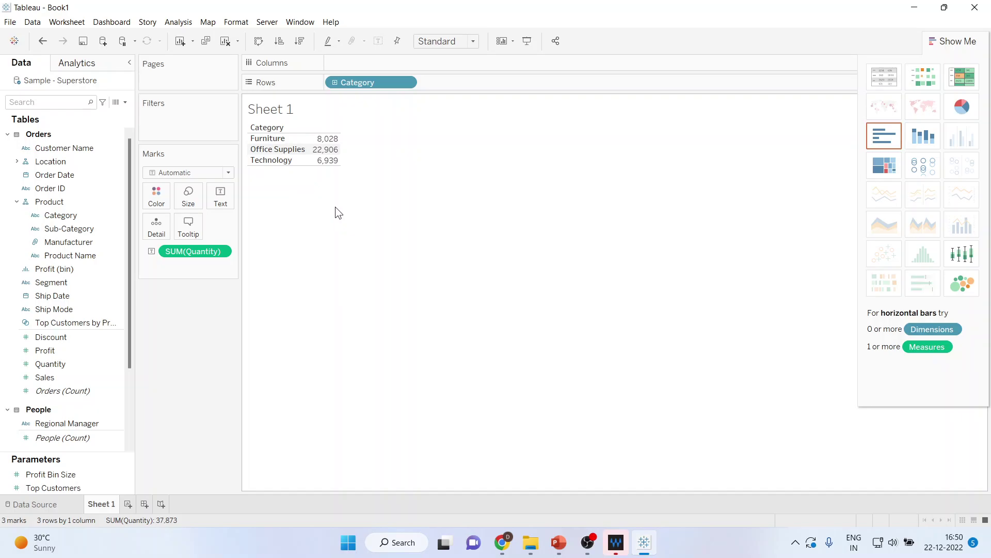
Add Profit to the Category table as a text column beside Quantity
left_click(75, 354)
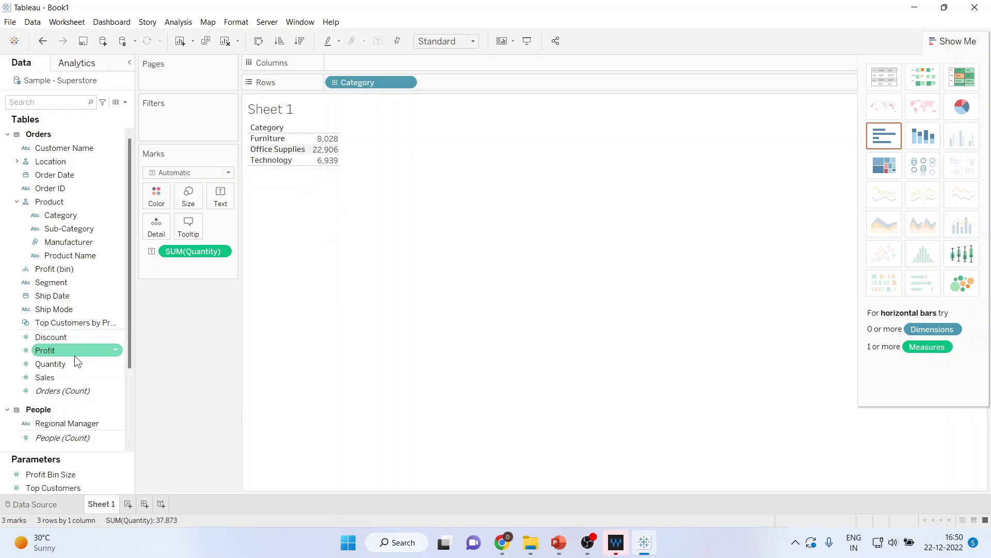
left_click_drag(51, 355, 322, 132)
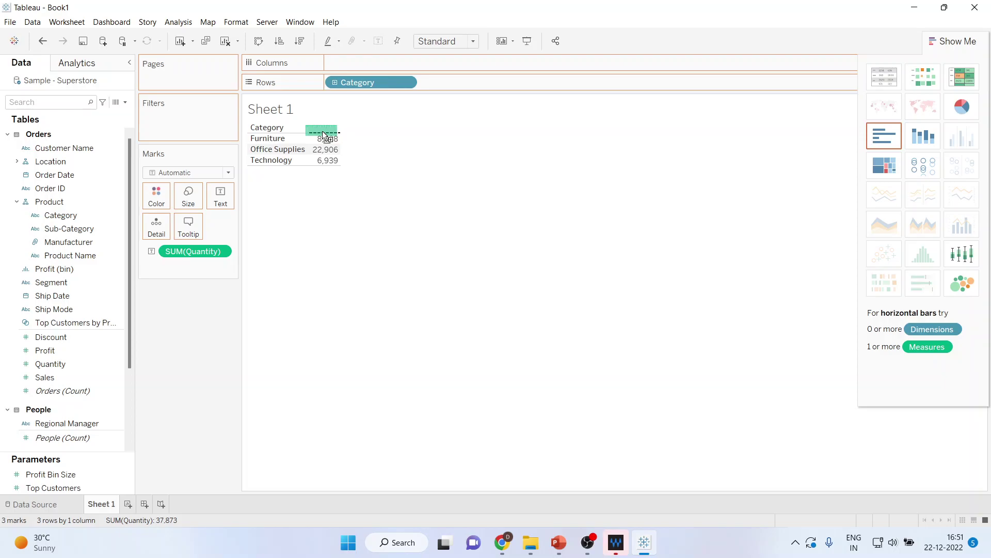
left_click_drag(323, 133, 325, 156)
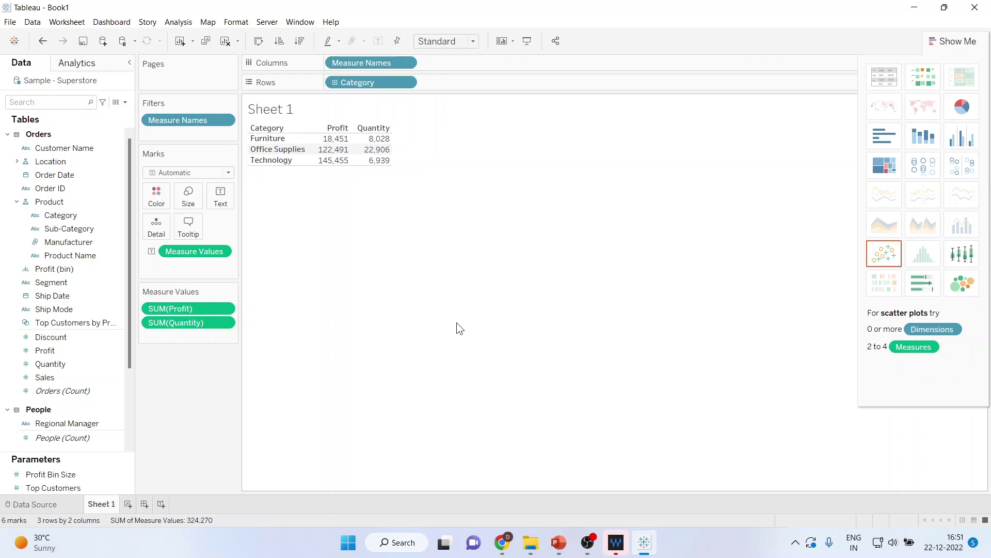
key("ctrl+z")
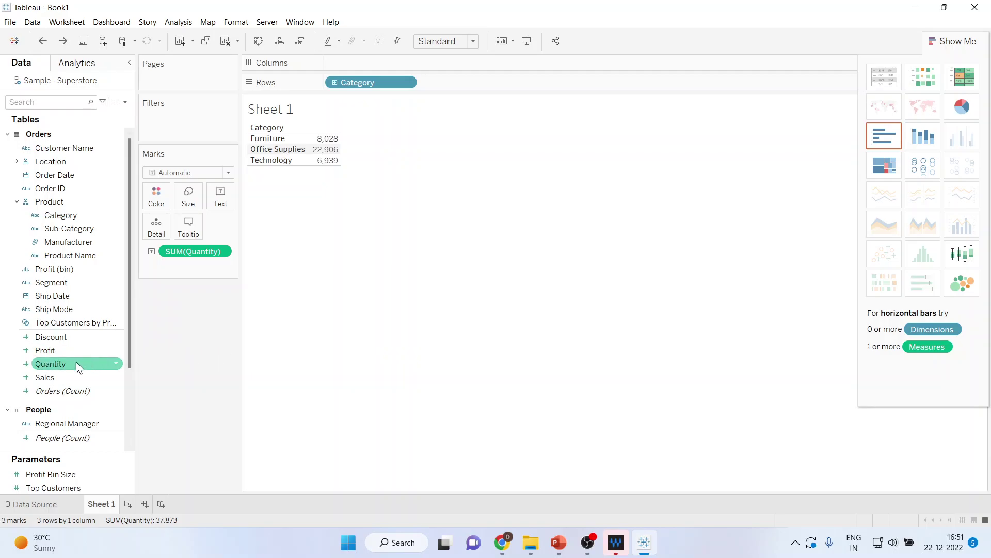
mouse_move(48, 351)
left_mouse_down()
mouse_move(221, 215)
mouse_move(258, 156)
left_mouse_up()
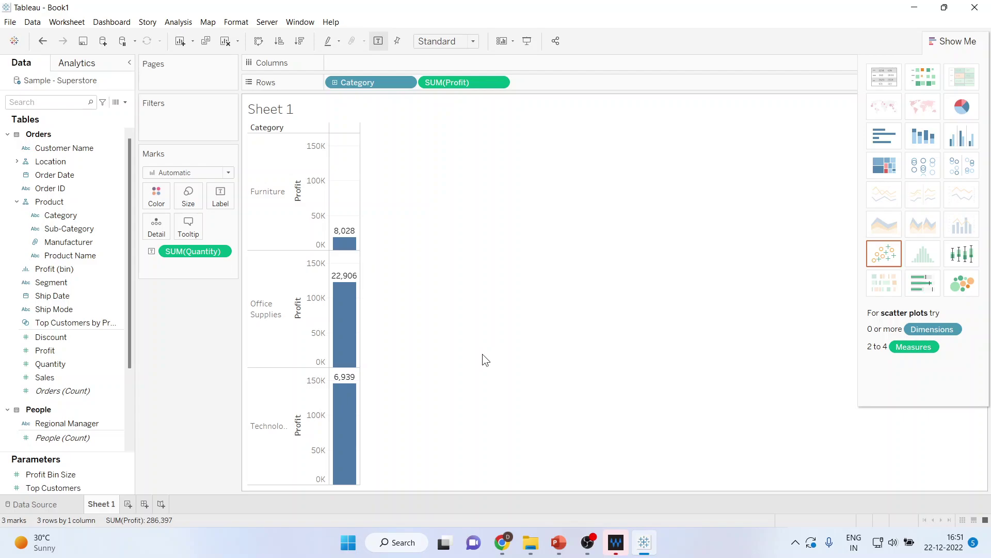
key("ctrl+z")
left_click_drag(49, 357, 330, 126)
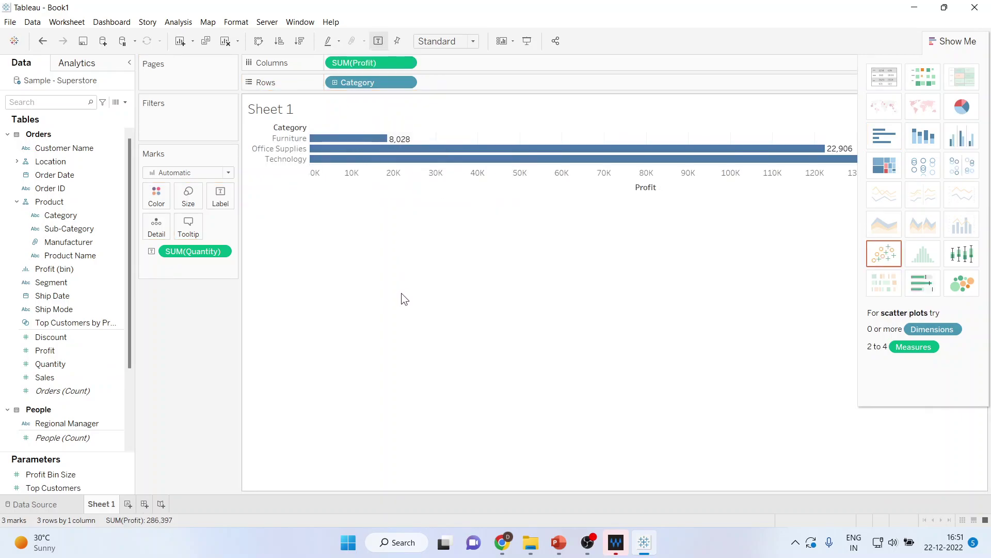
key("ctrl+z")
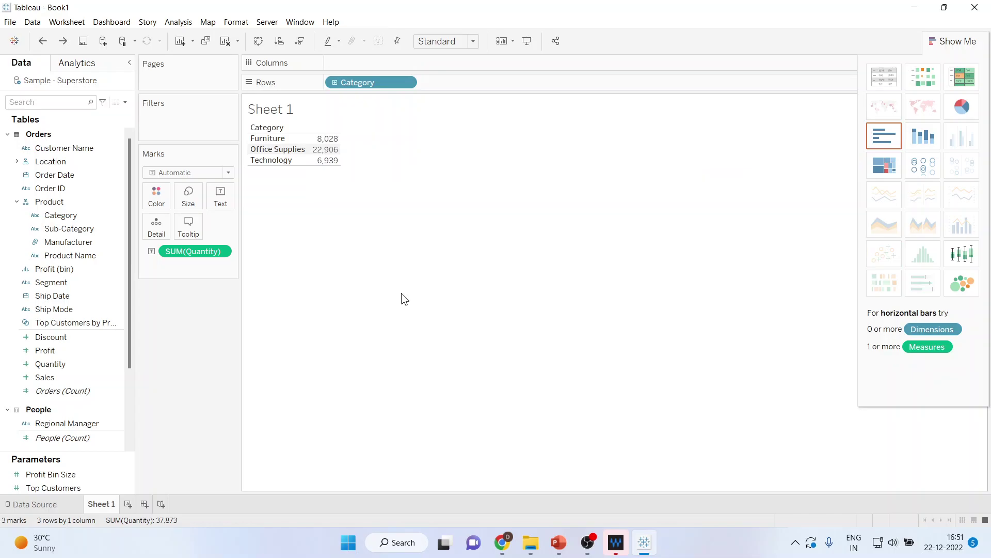
left_click_drag(45, 350, 323, 154)
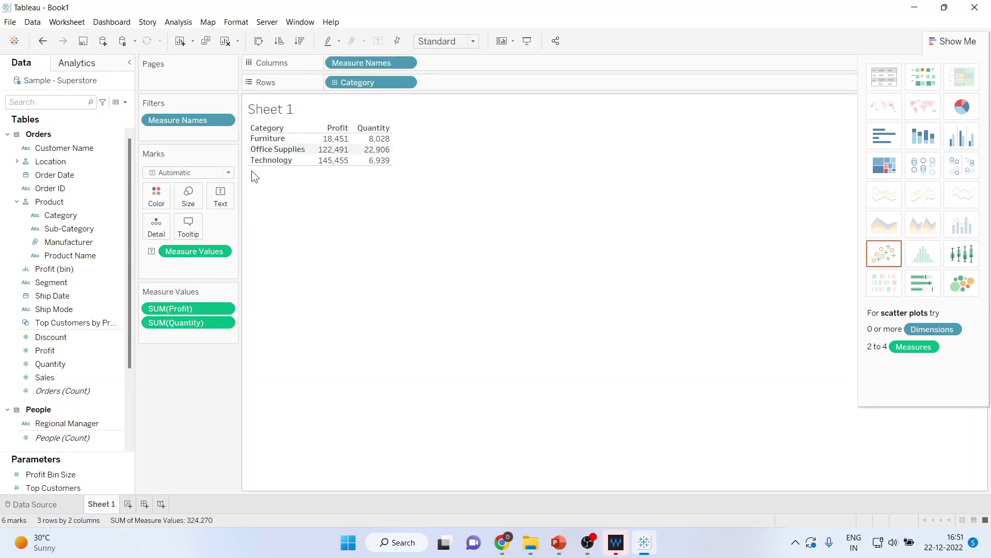
mouse_move(376, 141)
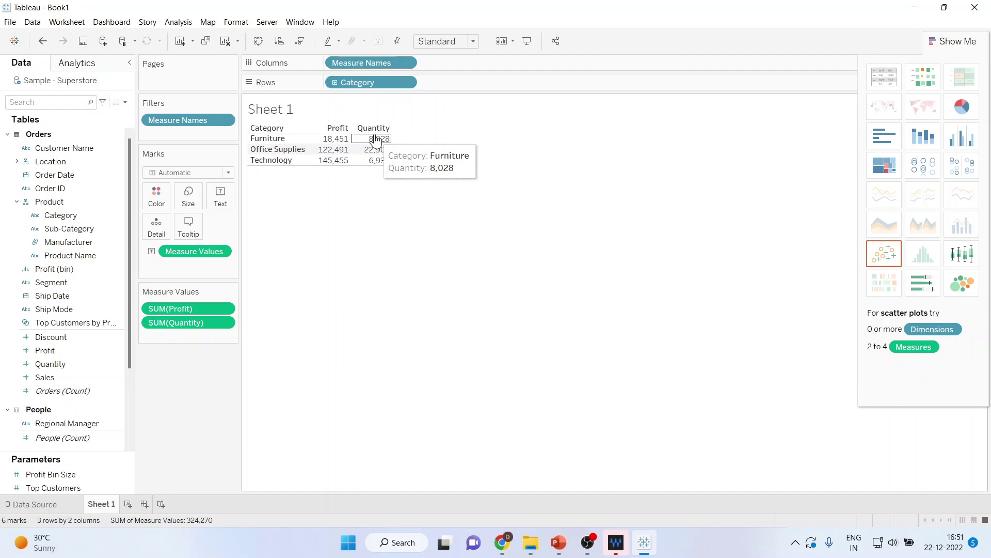
Add Region from Location to Columns, splitting into Central, East, South and West
left_click(17, 161)
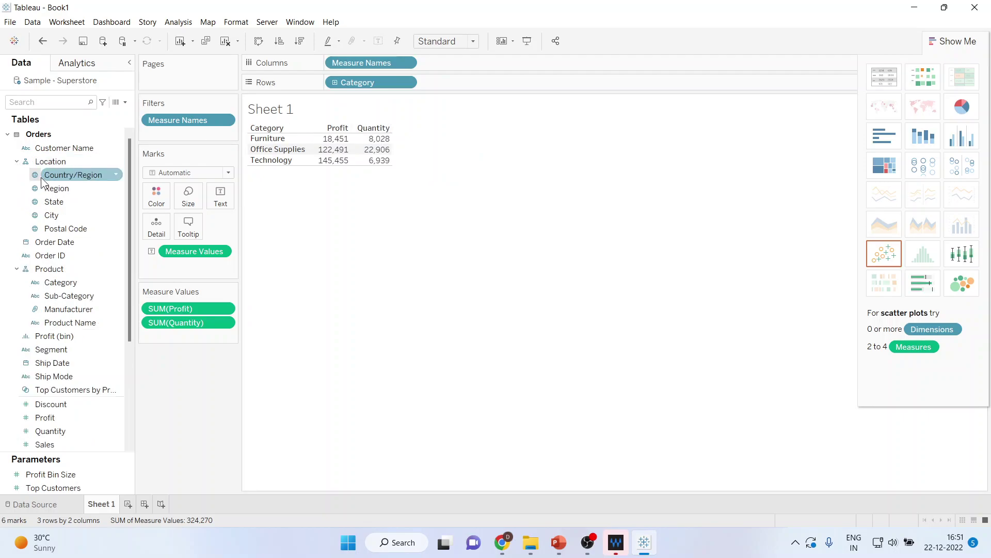
left_click_drag(54, 188, 435, 61)
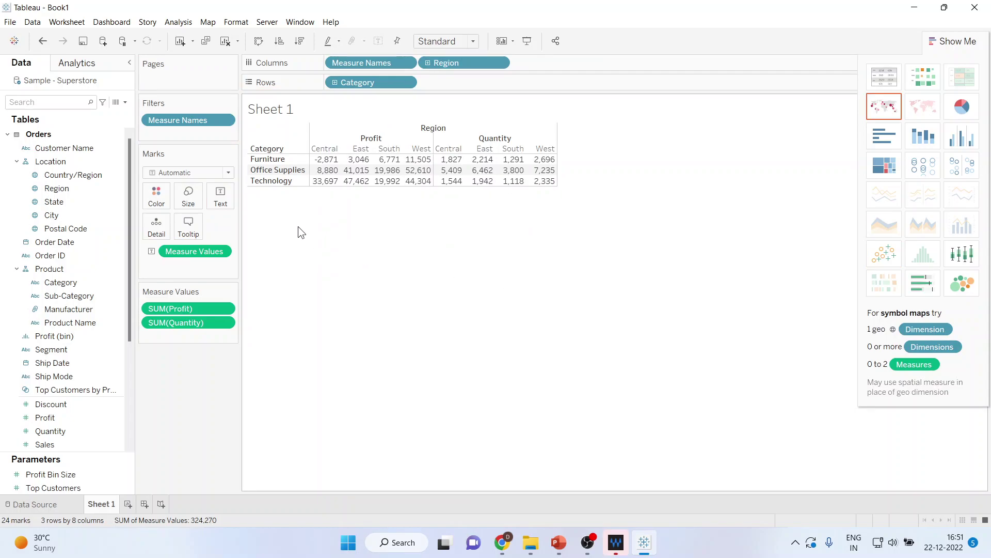
mouse_move(328, 165)
Change the Profit aggregation from Sum to Average, then Maximum, and finally Minimum
left_click(226, 309)
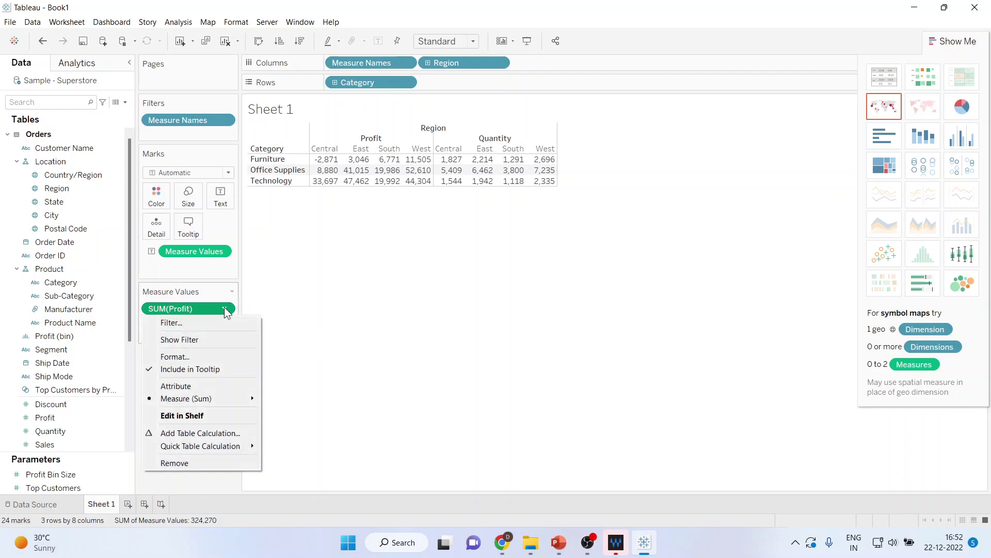
mouse_move(235, 401)
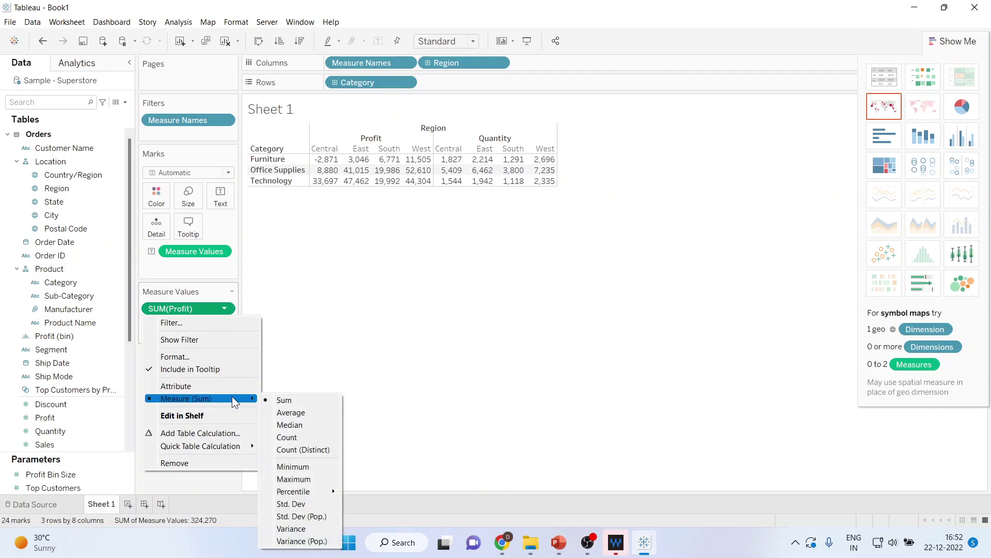
left_click(327, 417)
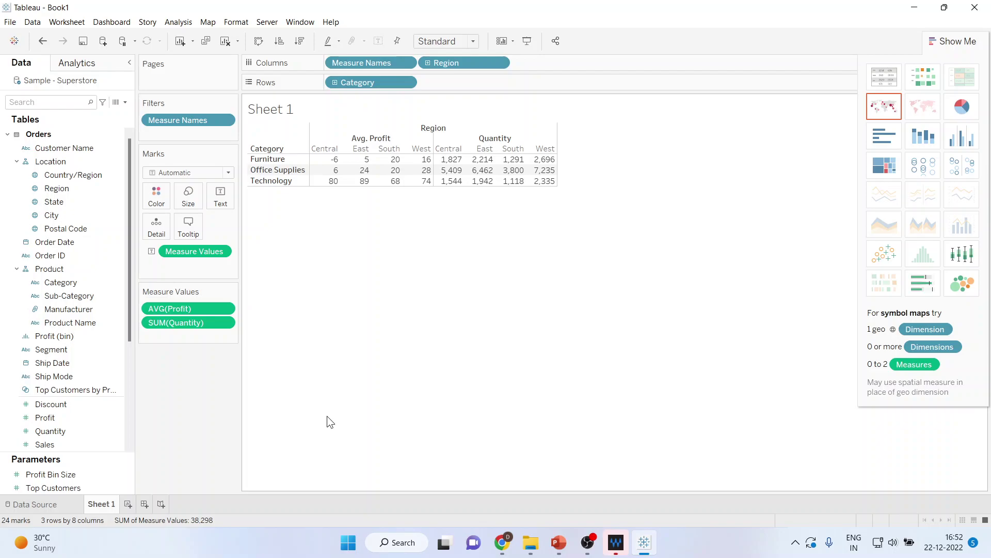
left_click(225, 309)
mouse_move(230, 402)
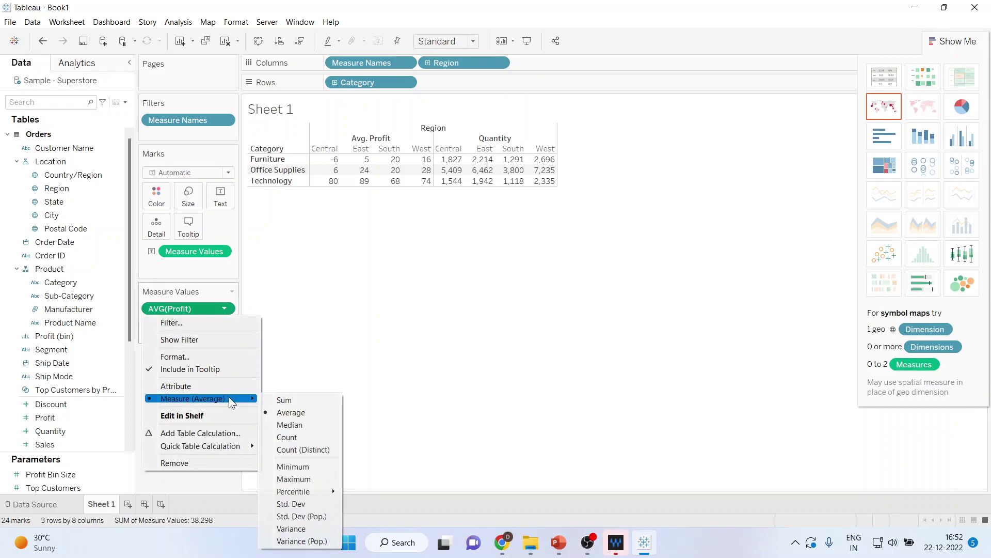
left_click(299, 481)
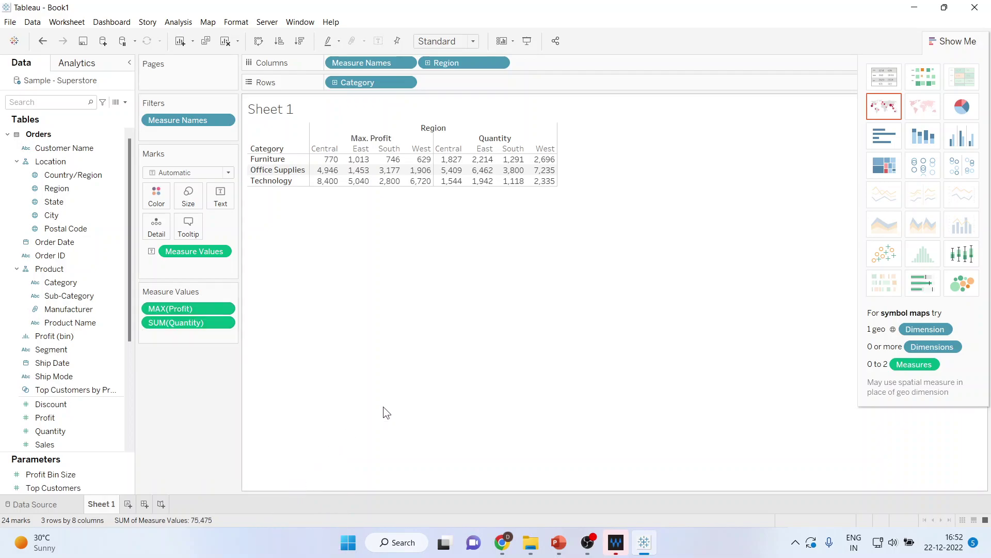
left_click(224, 308)
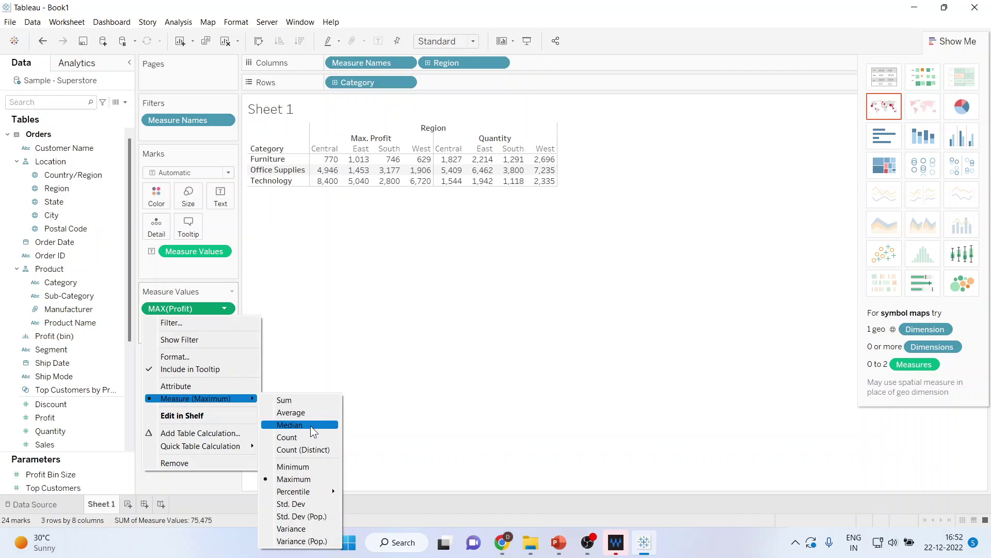
left_click(328, 476)
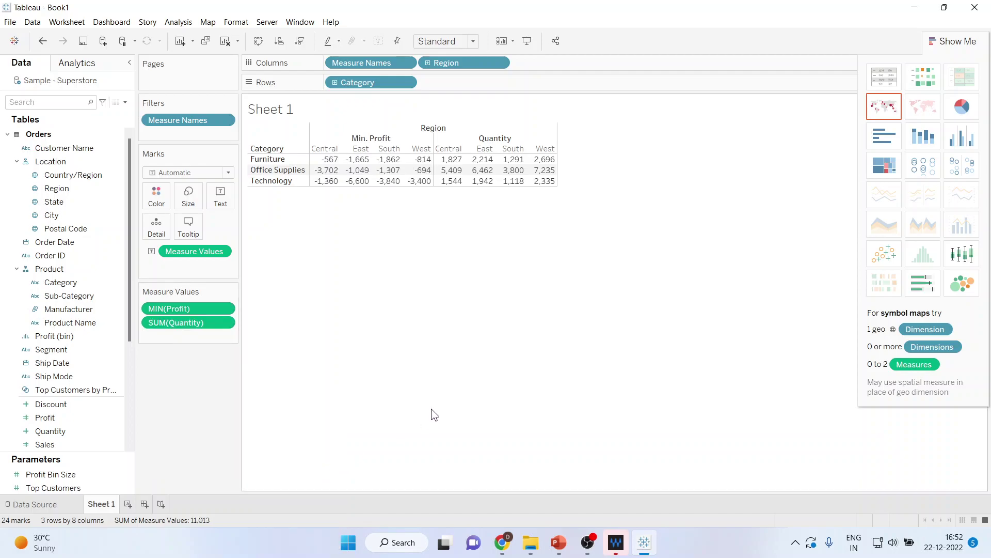
Change the Quantity aggregation from Sum to Average, then Maximum, and finally Minimum
left_click(225, 323)
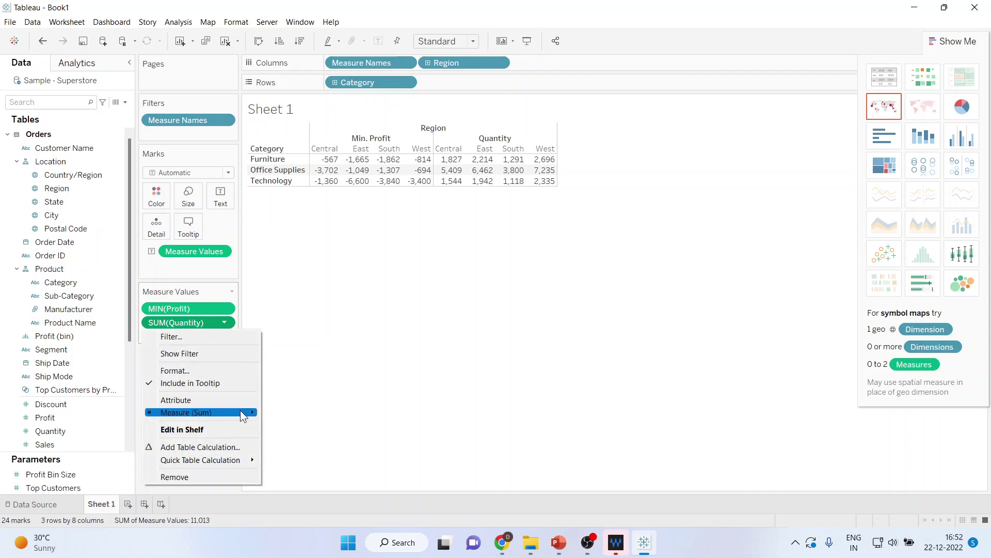
mouse_move(241, 417)
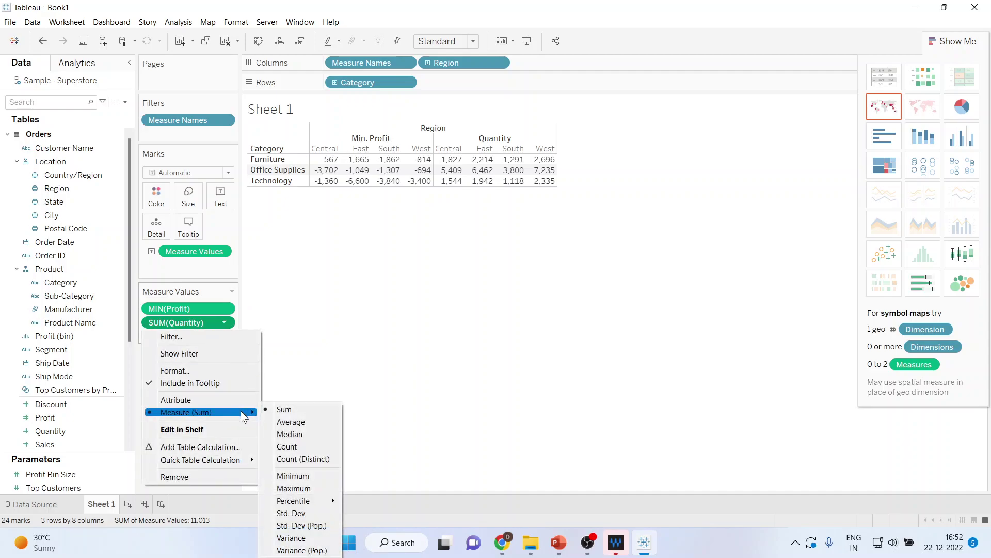
left_click(297, 422)
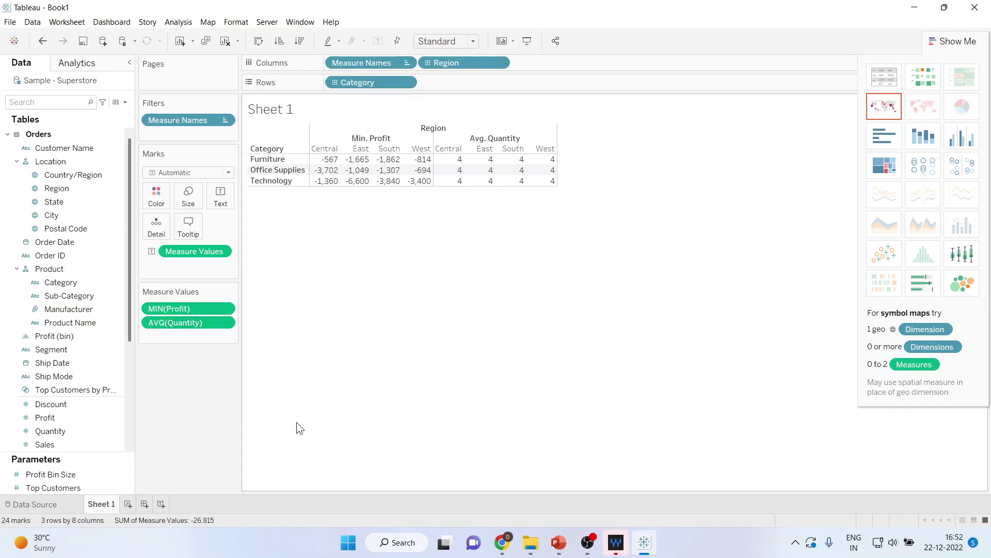
left_click(224, 322)
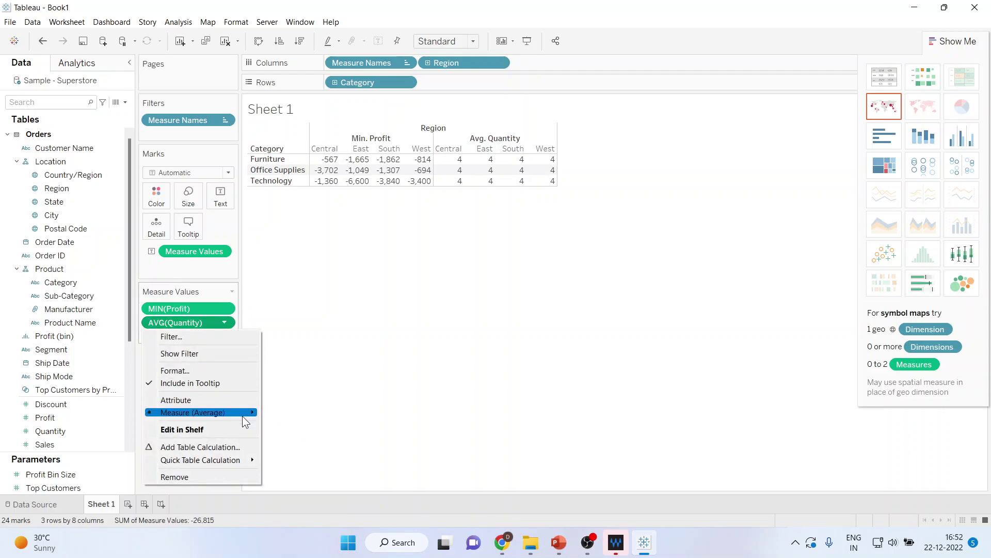
mouse_move(243, 417)
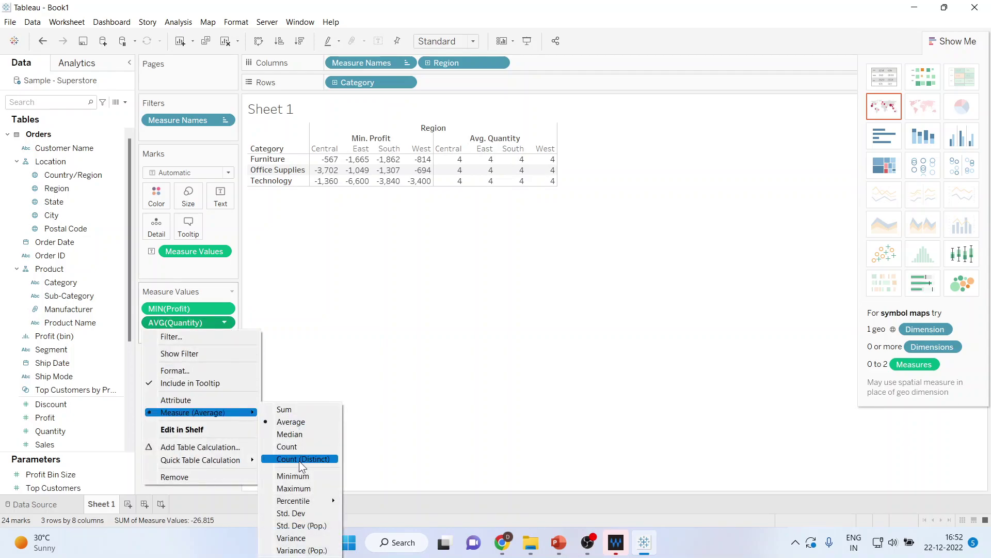
left_click(304, 488)
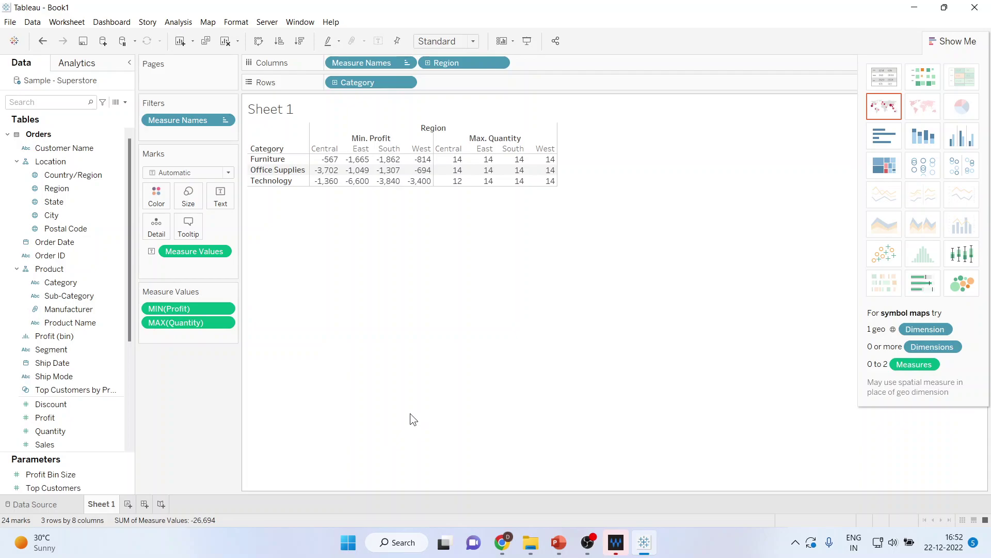
left_click(225, 322)
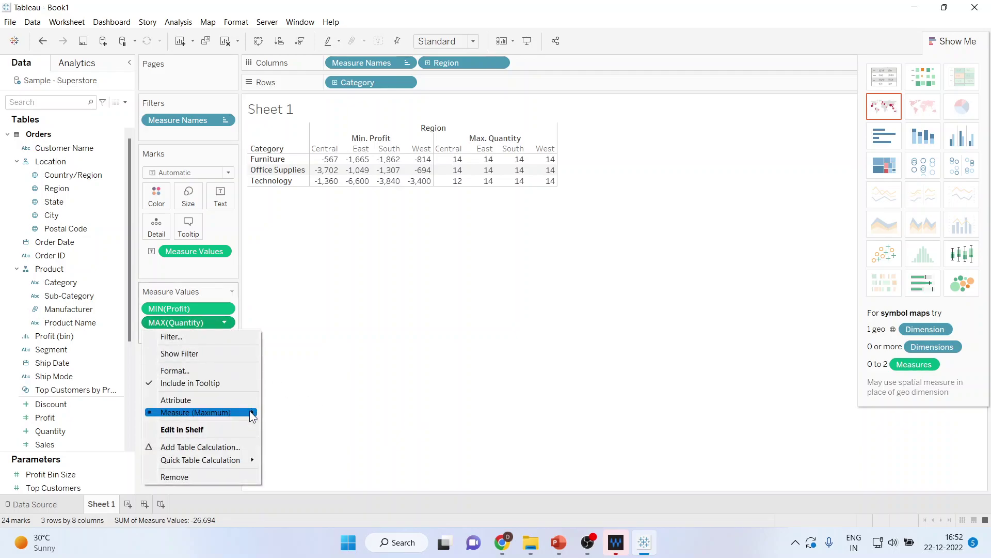
mouse_move(250, 412)
left_click(302, 475)
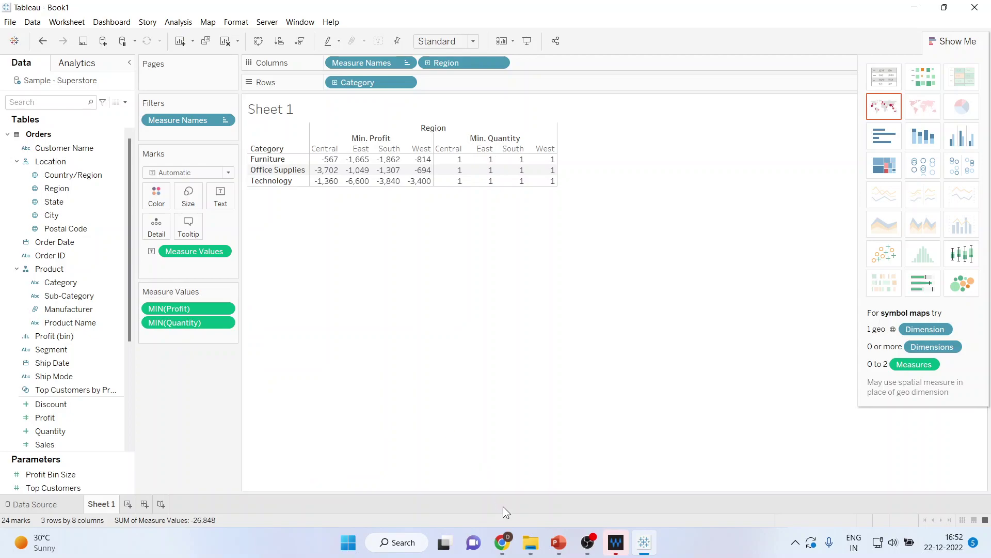
Bring the Youtube template deck forward and move to slide 3, Thank You
mouse_move(563, 548)
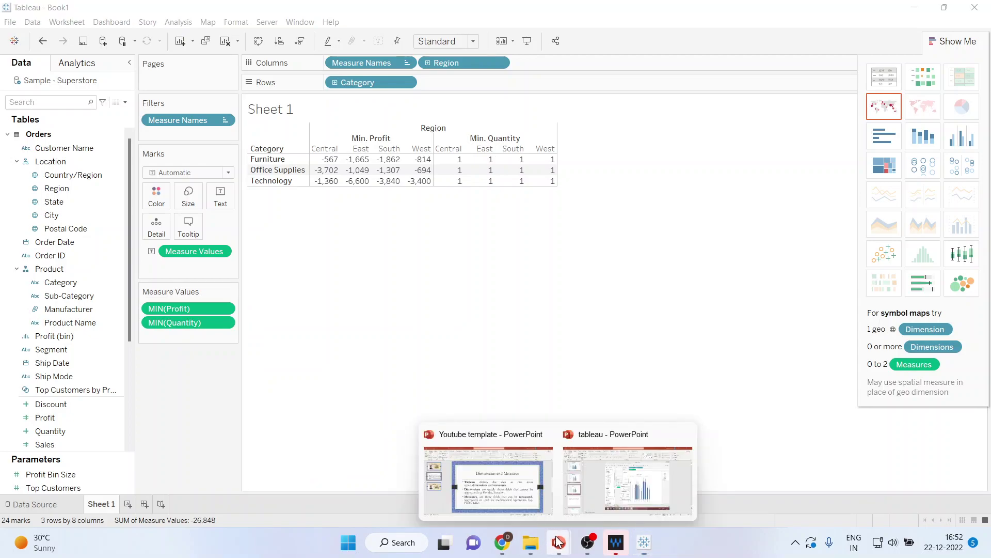
left_click(488, 475)
scroll(325, 348, "down", 1)
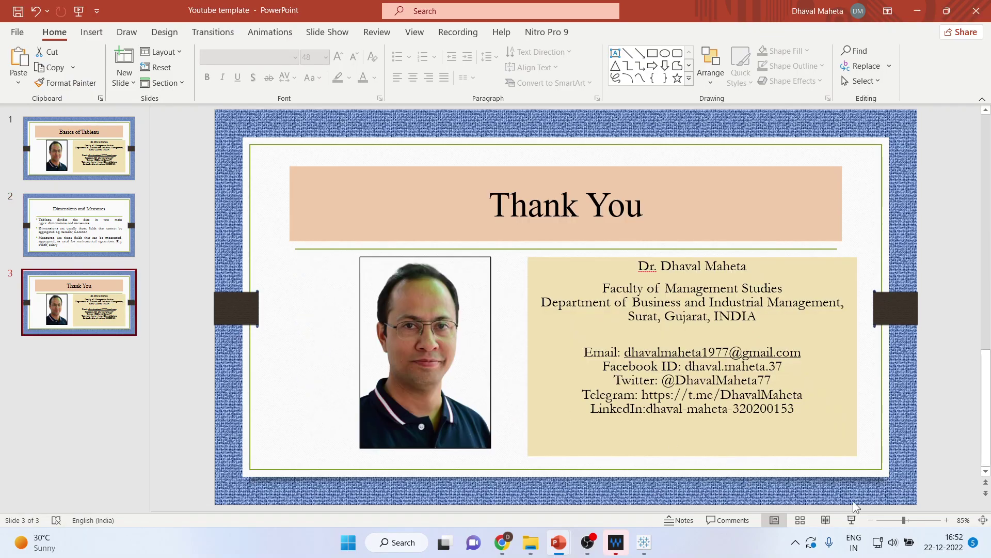